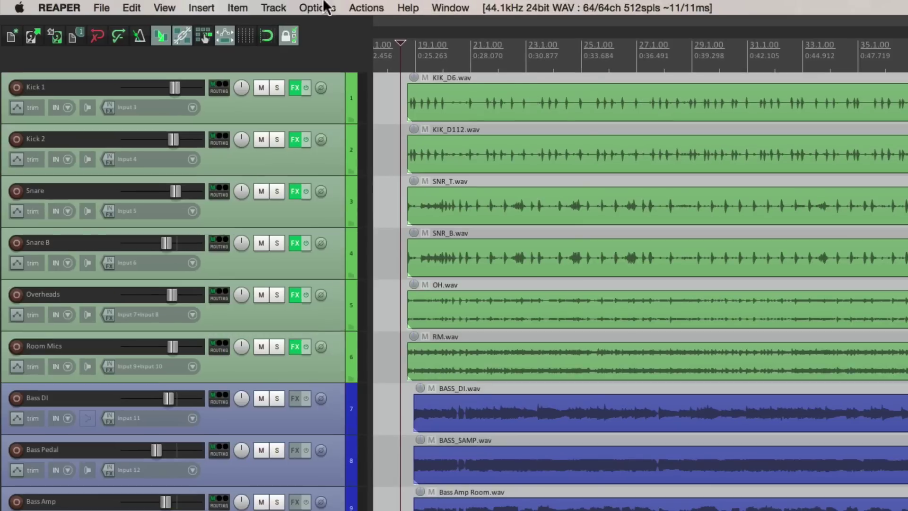
Step: Enable Options > Show spectral peaks so waveforms are coloured by frequency content
click(321, 6)
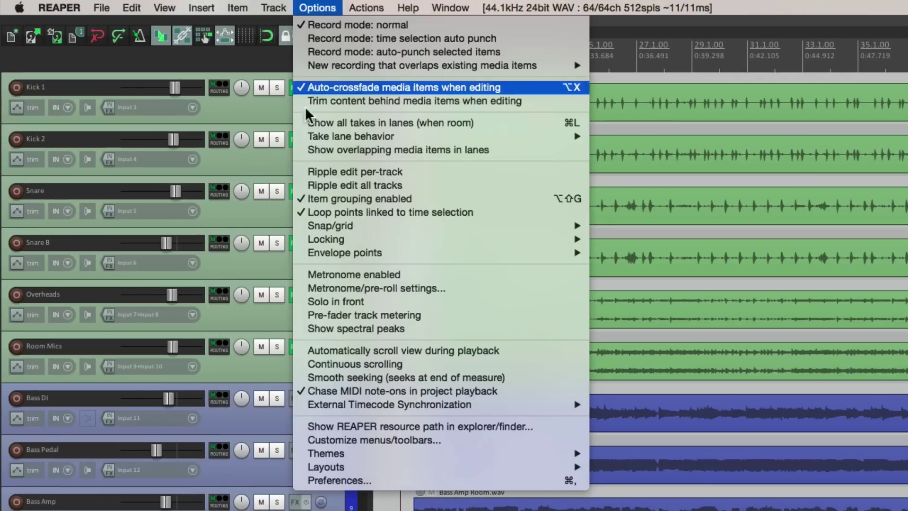
click(297, 328)
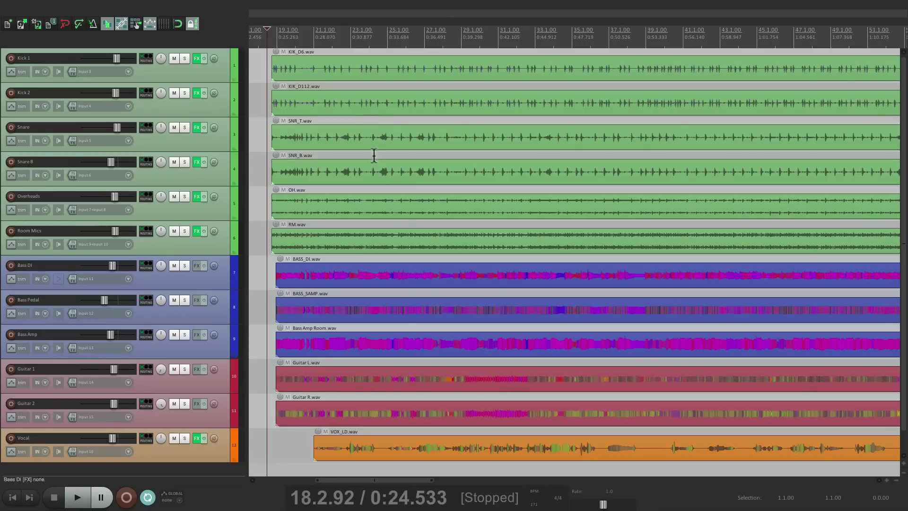
Step: Select the Vocal track and zoom it so VOX_LD.wav fills the arrangement
click(220, 453)
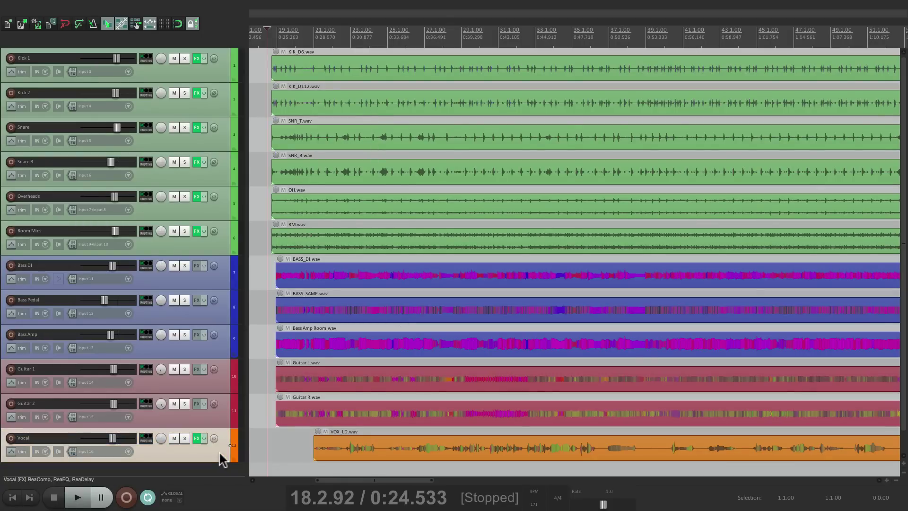
key(grave)
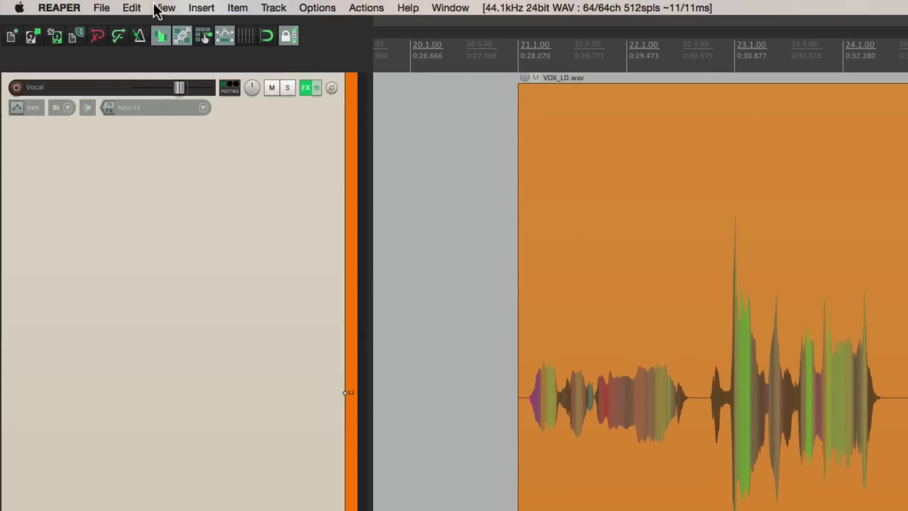
click(107, 5)
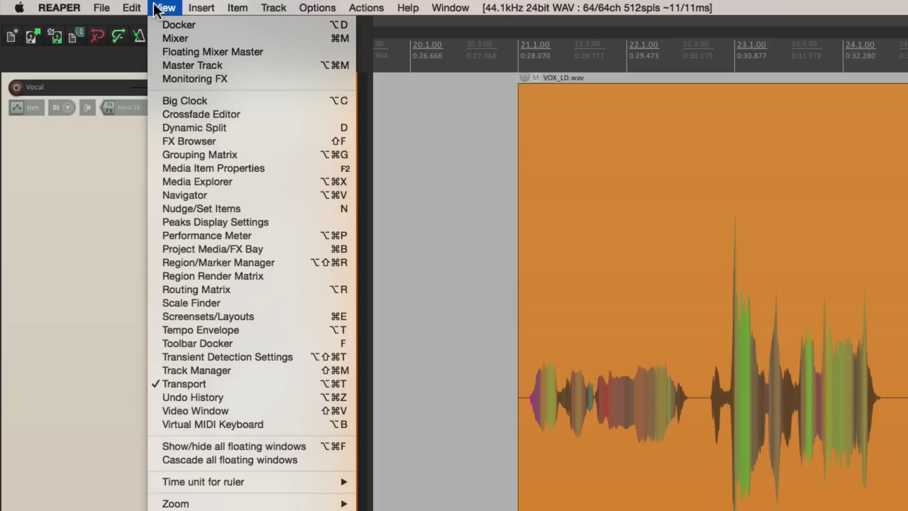
Step: Open Peaks Display Settings, try 6.0 dB display gain, reset to 0.0 dB, and keep spectral peaks on
click(157, 225)
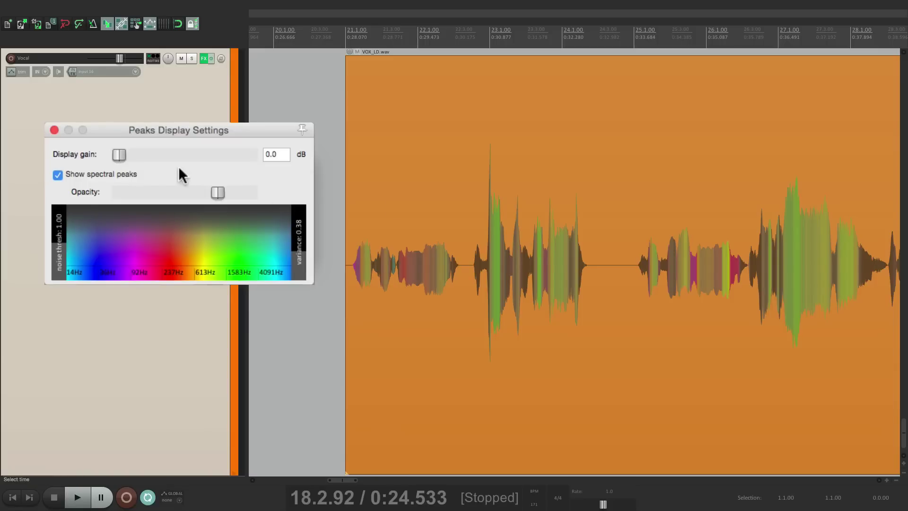
drag(121, 155, 141, 158)
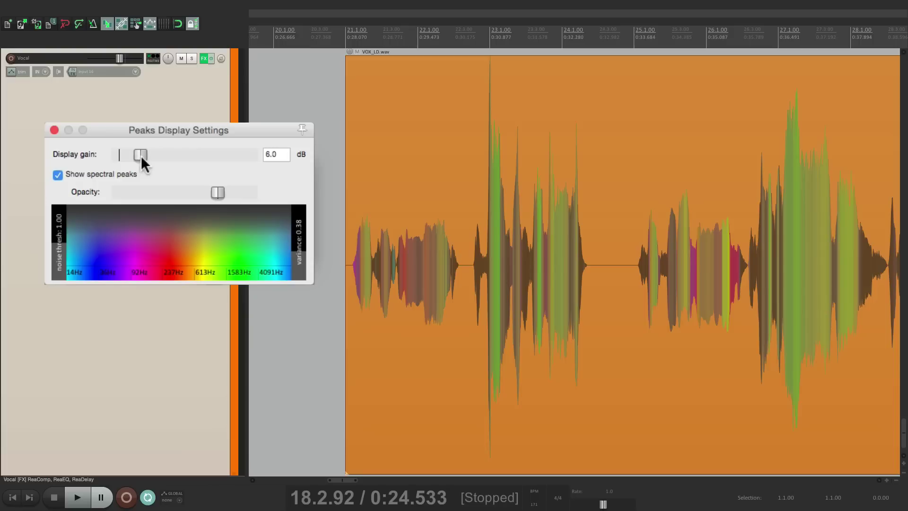
double_click(141, 155)
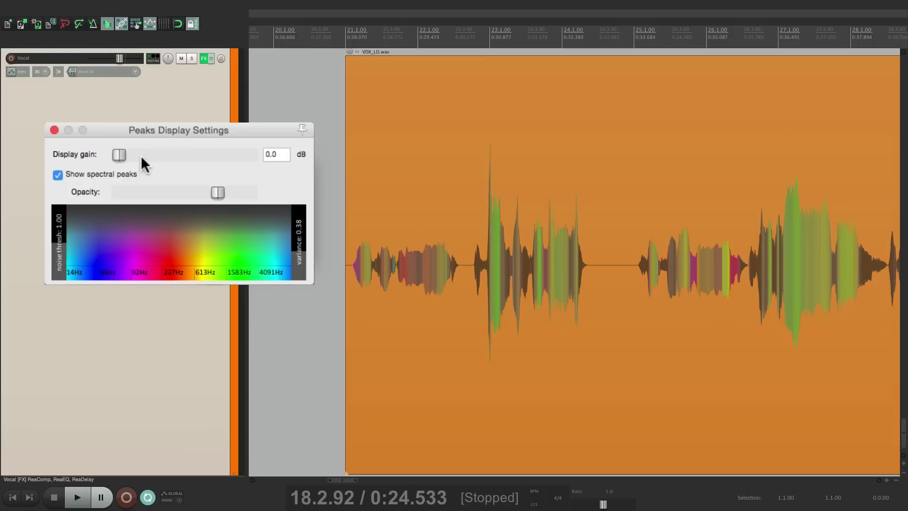
click(57, 175)
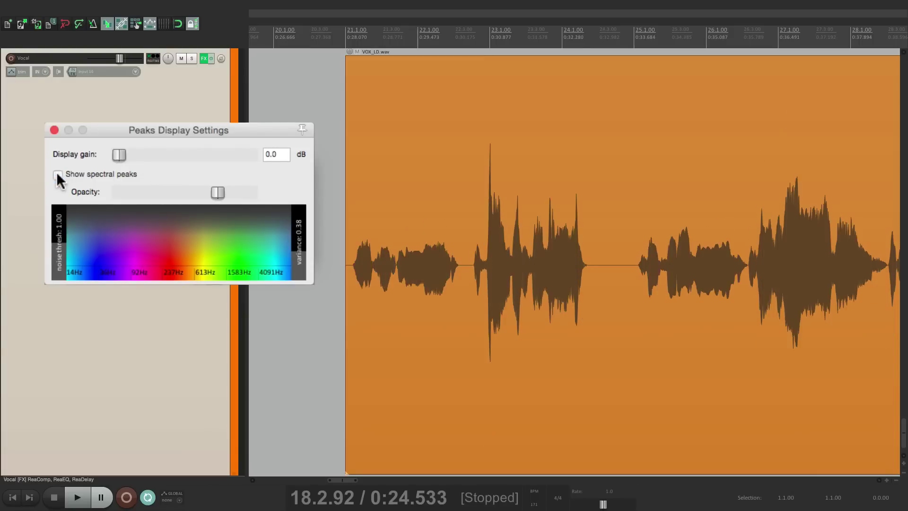
click(57, 176)
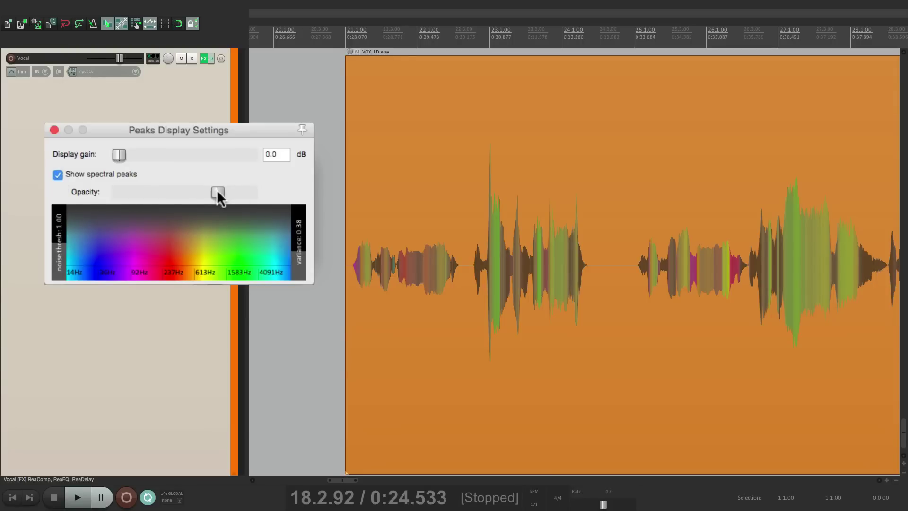
Step: Raise spectral opacity and drag the colour map so red sits near 1199Hz
drag(218, 191, 276, 199)
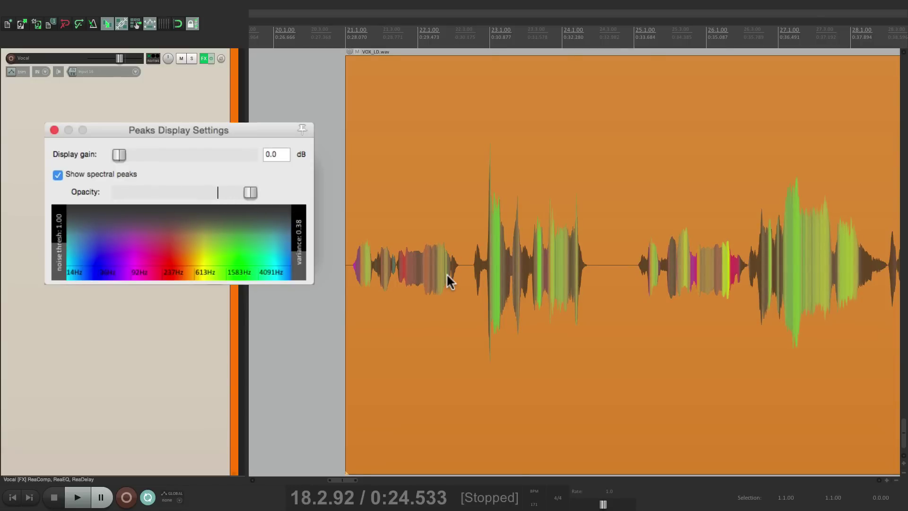
scroll(342, 310, up, 5)
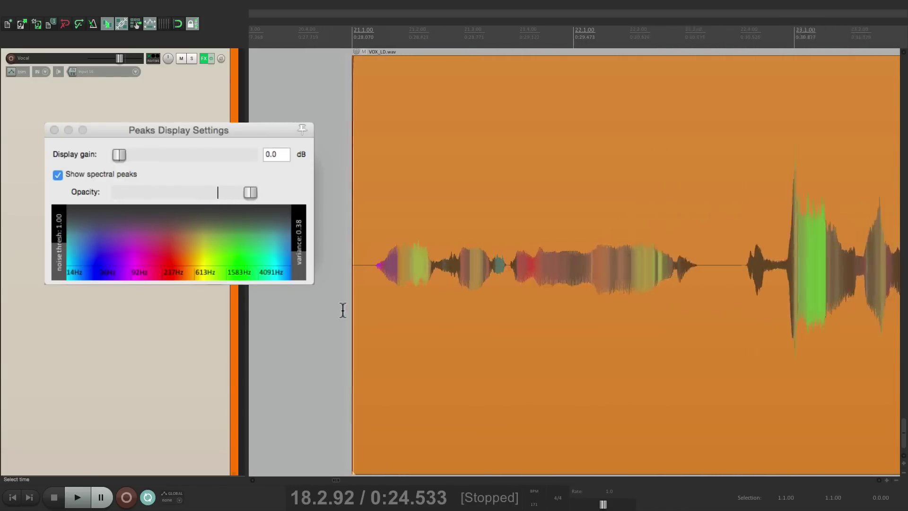
scroll(343, 310, right, 10)
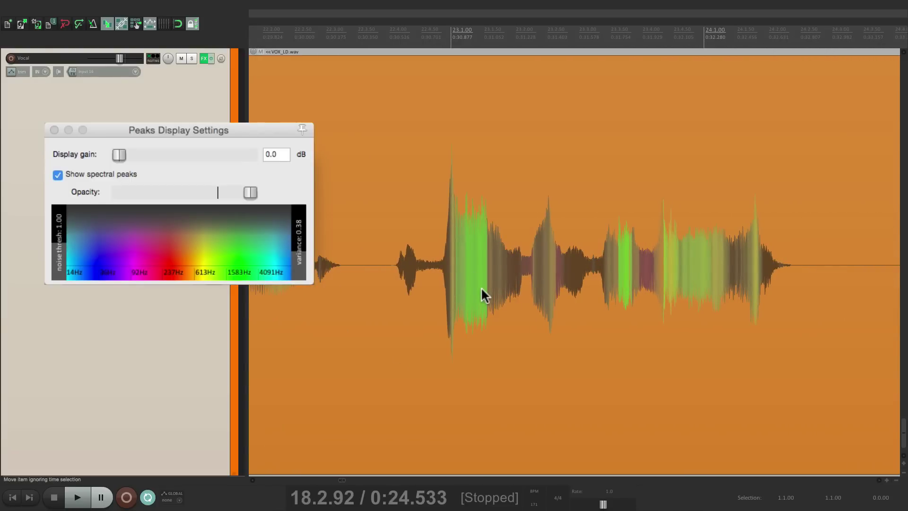
drag(231, 248, 260, 244)
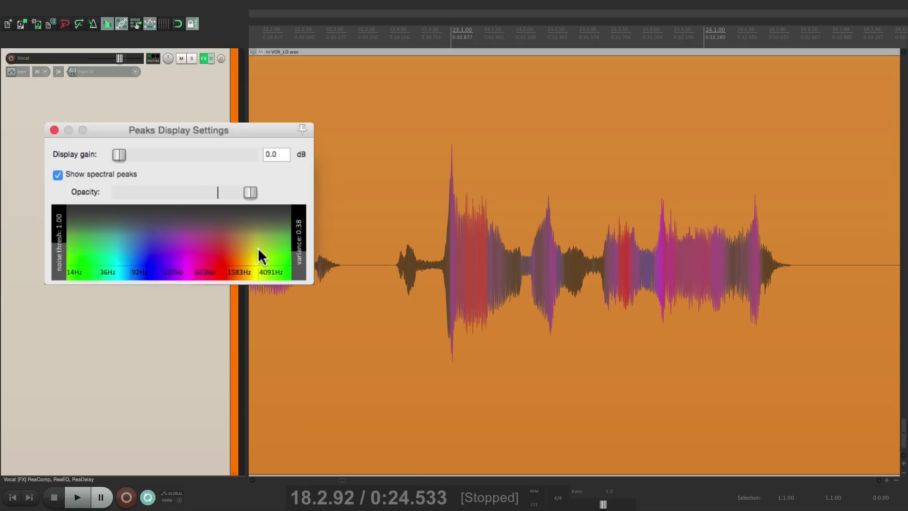
drag(257, 246, 250, 272)
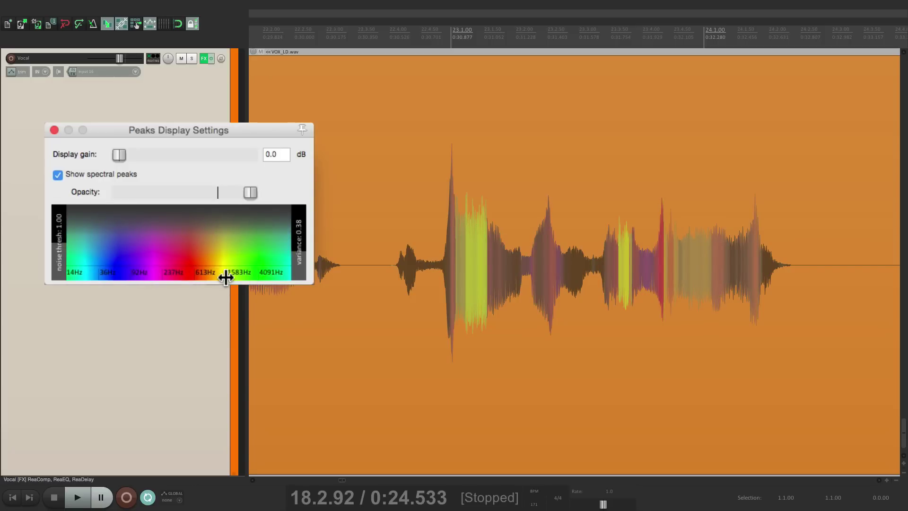
drag(225, 278, 149, 272)
drag(219, 243, 175, 234)
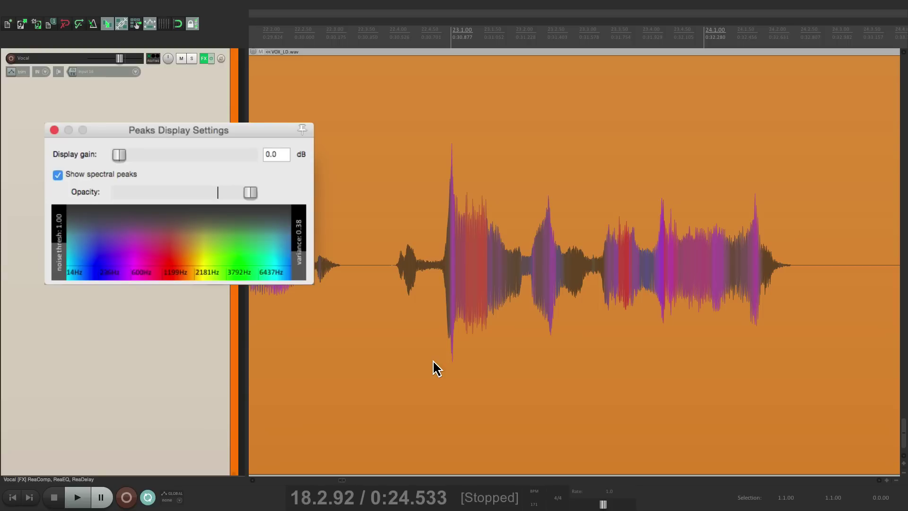
Step: Play the vocal from its start to hear it against the current colouring
scroll(433, 360, left, 10)
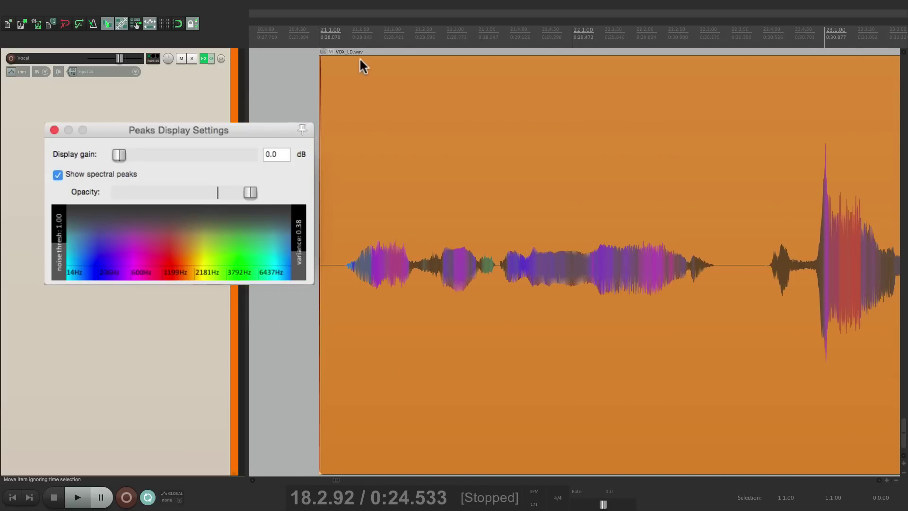
click(345, 50)
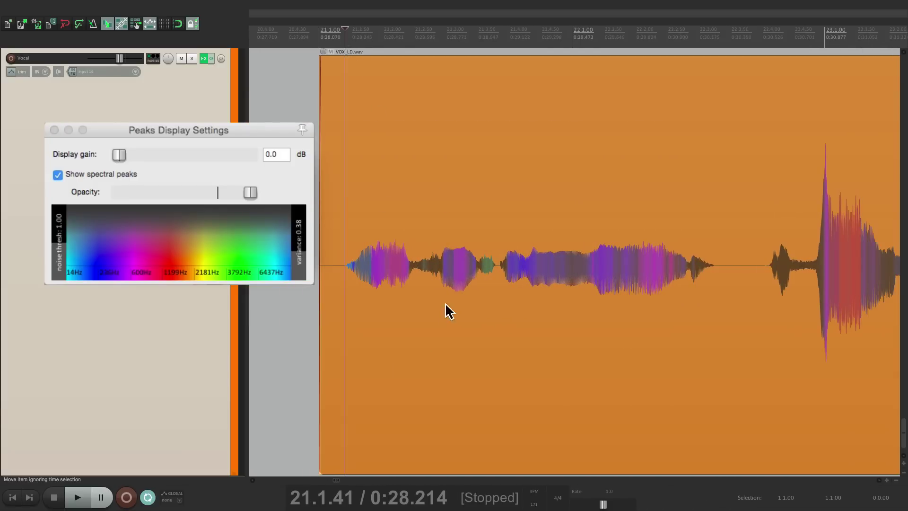
key(space)
scroll(435, 320, up, 2)
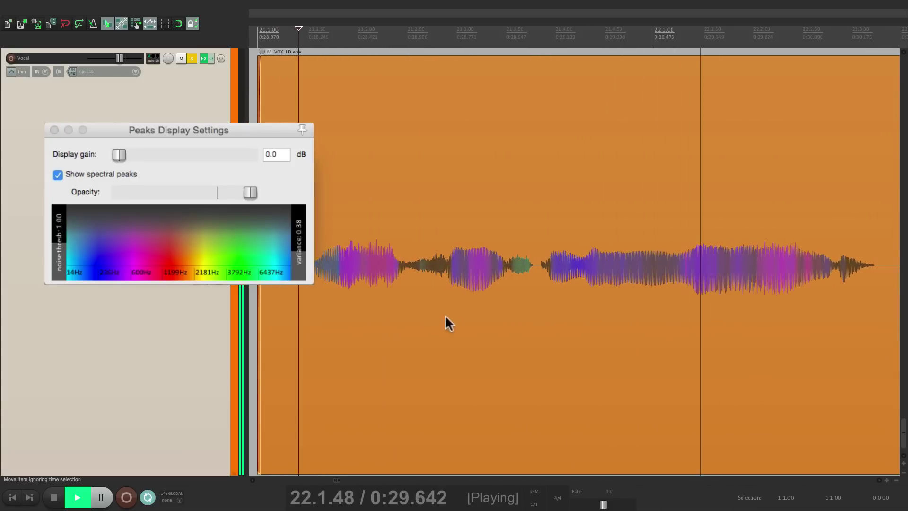
scroll(454, 331, down, 1)
key(space)
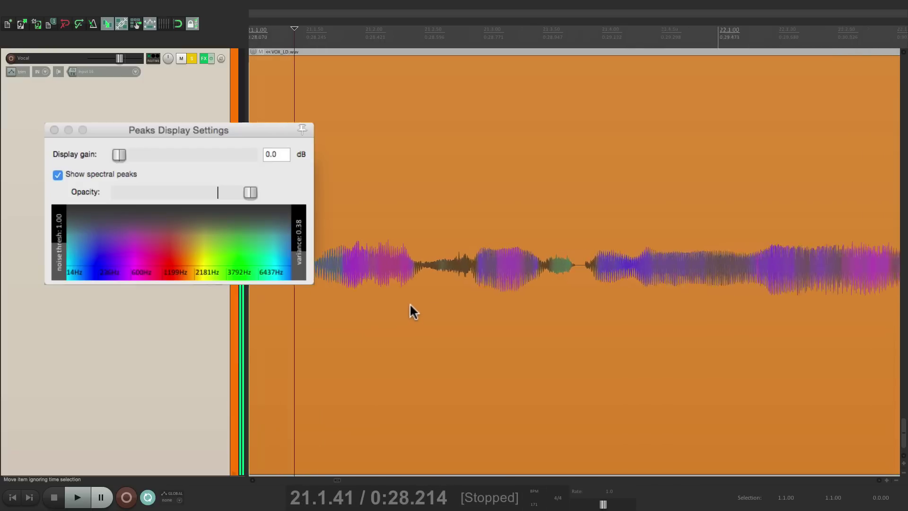
scroll(454, 284, up, 2)
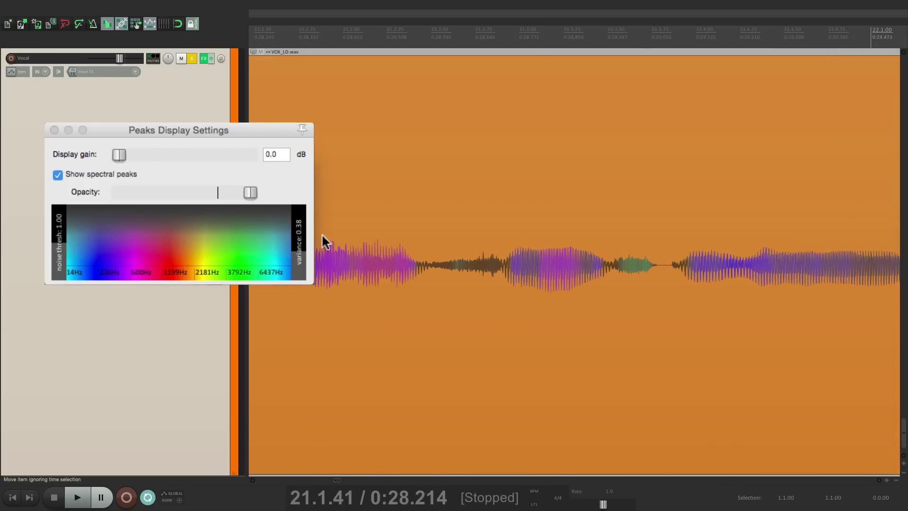
Step: Set variance to 0.98 and noise threshold to 1.64, shift the colour map, and replay the vocal
drag(200, 249, 294, 196)
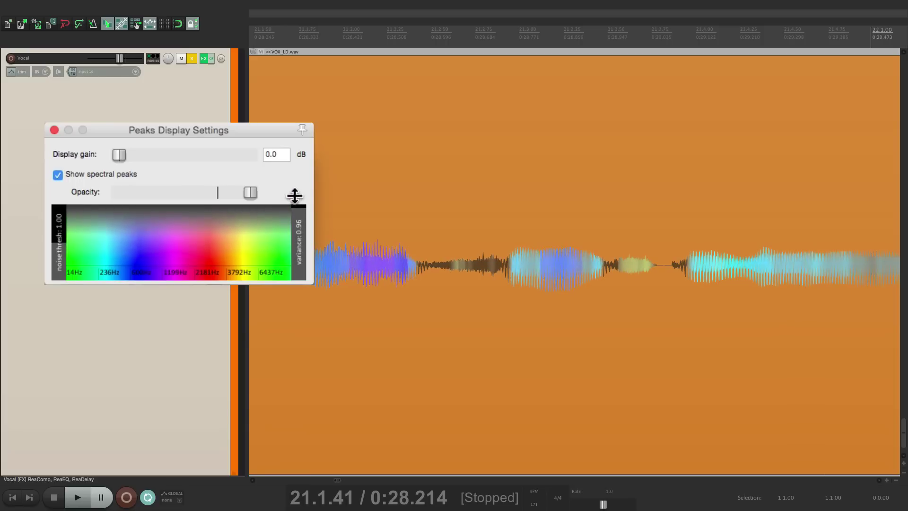
drag(61, 245, 60, 207)
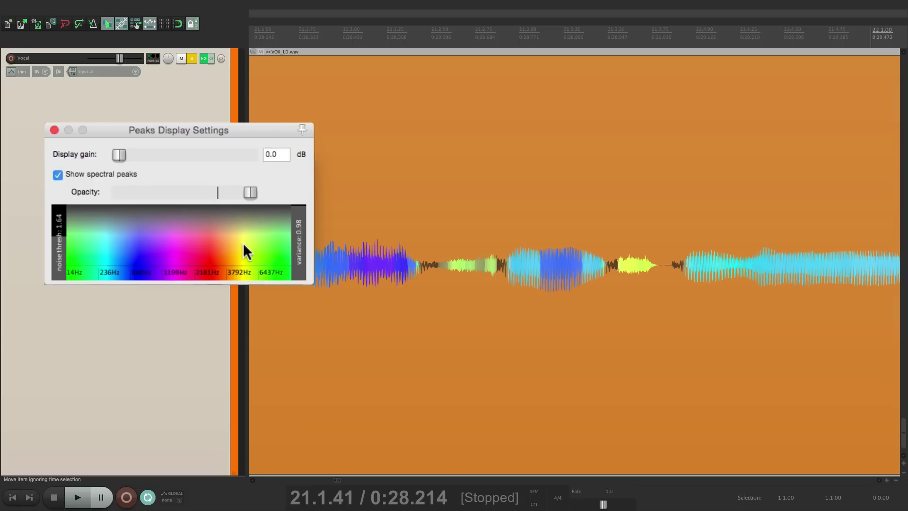
drag(243, 244, 250, 244)
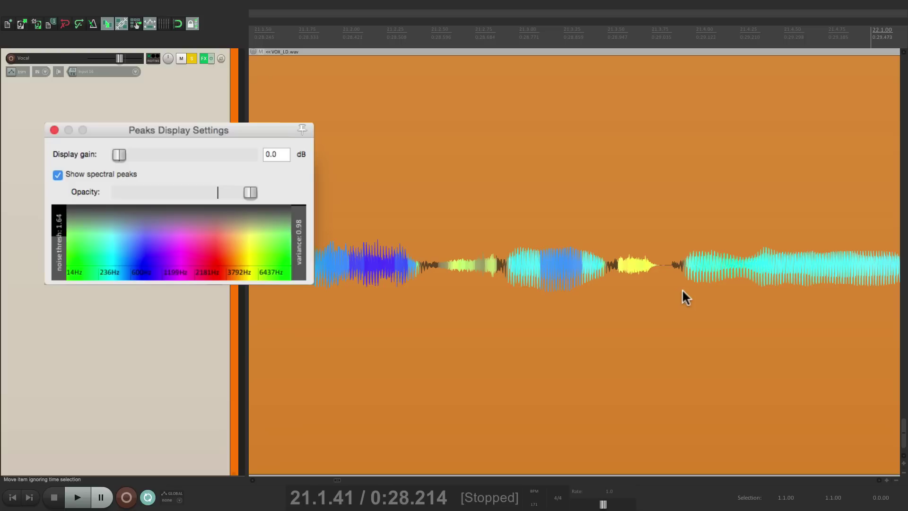
scroll(584, 305, down, 3)
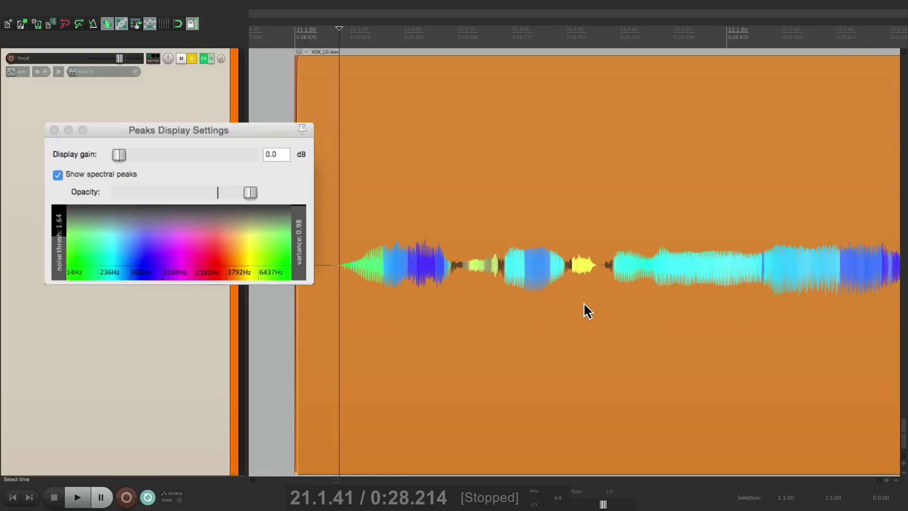
key(space)
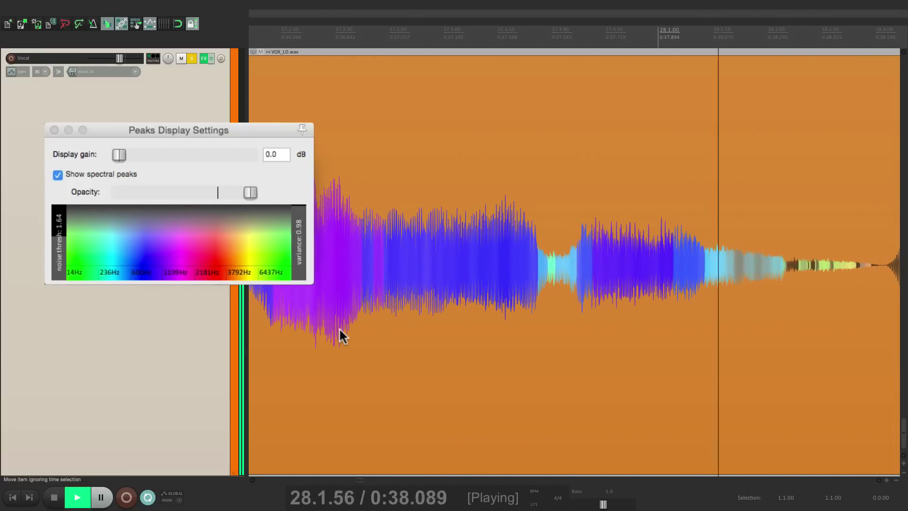
key(space)
scroll(592, 307, up, 4)
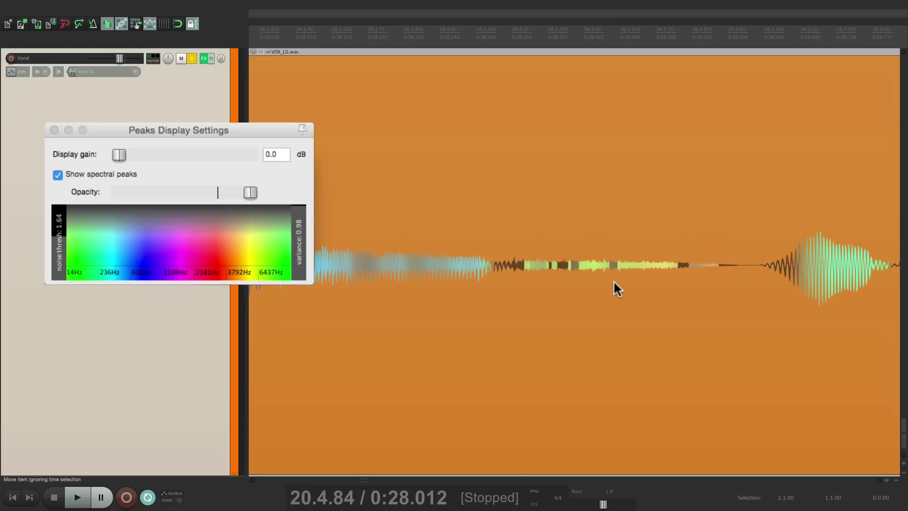
Step: Set noise threshold 2.23 and variance 1.00, nudging the colour map's top to 6476Hz
drag(209, 258, 259, 253)
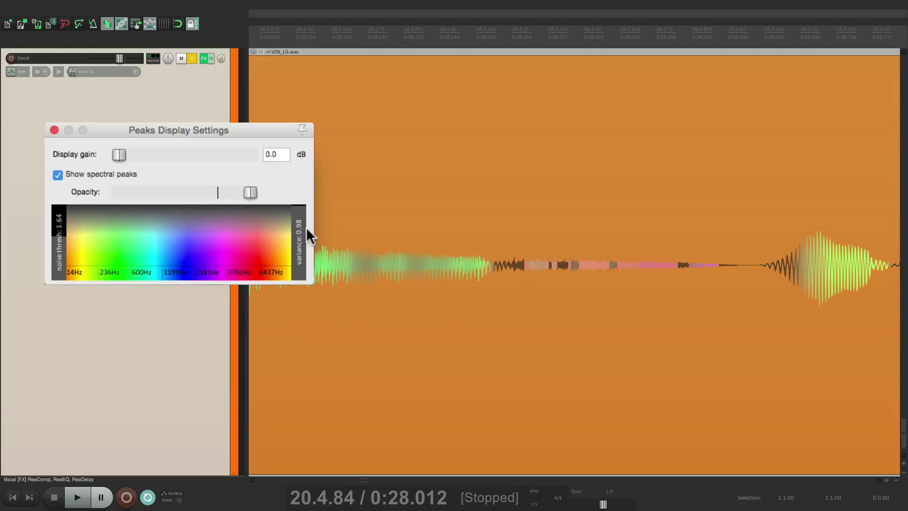
mouse_move(300, 219)
mouse_down()
mouse_move(300, 244)
mouse_move(308, 203)
mouse_up()
drag(62, 233, 60, 212)
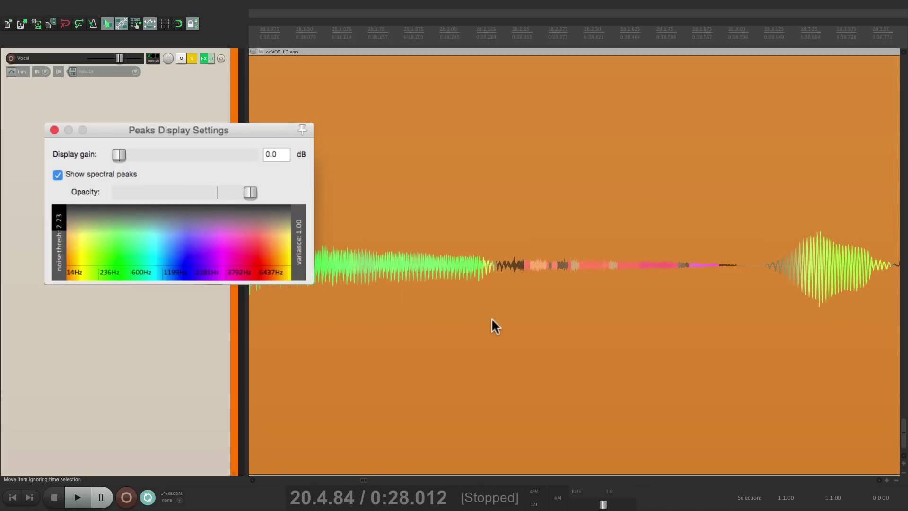
mouse_move(192, 244)
mouse_down()
mouse_move(207, 245)
mouse_move(175, 244)
mouse_up()
mouse_move(228, 279)
mouse_down()
mouse_move(223, 270)
mouse_move(214, 278)
mouse_move(228, 277)
mouse_up()
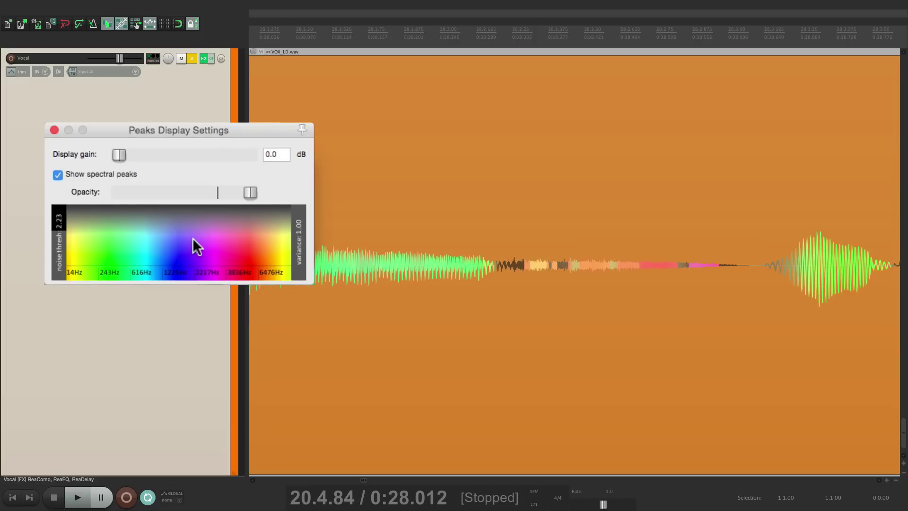
Step: Spread the spectral colour map over the full spectrum
right_click(191, 226)
mouse_move(197, 252)
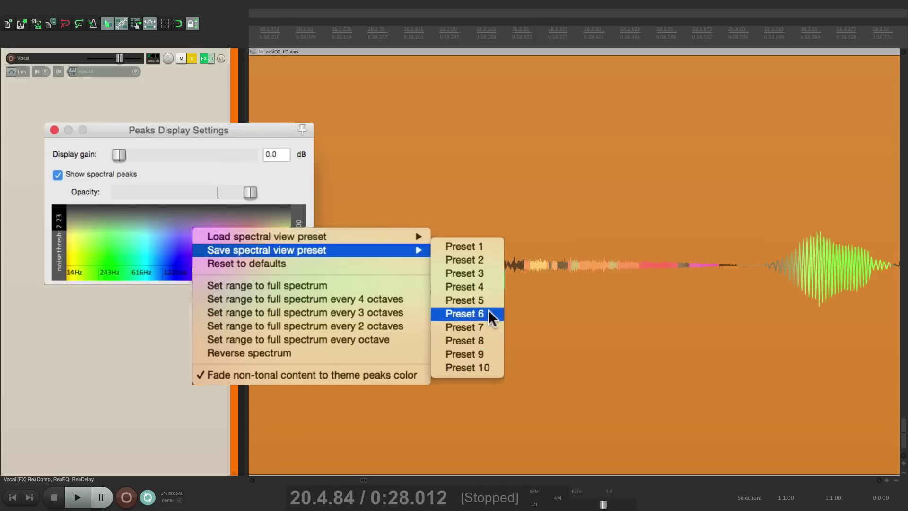
mouse_move(342, 236)
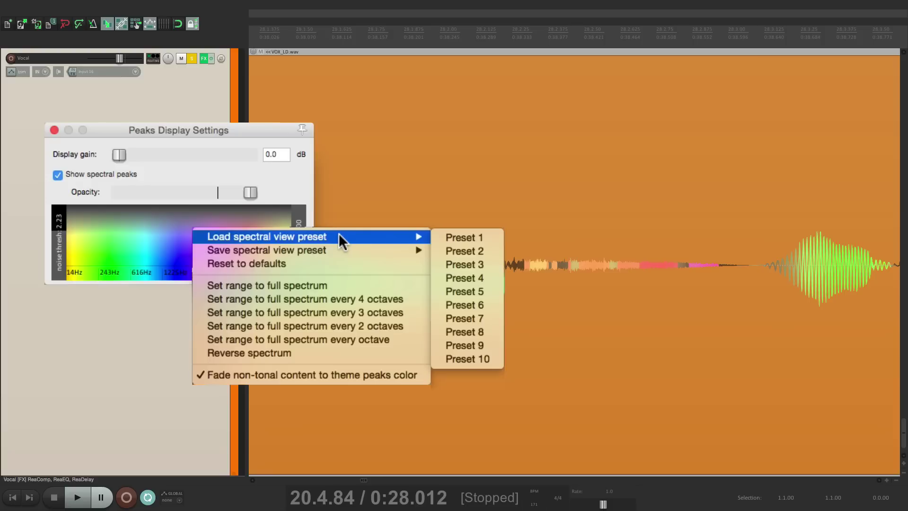
click(240, 285)
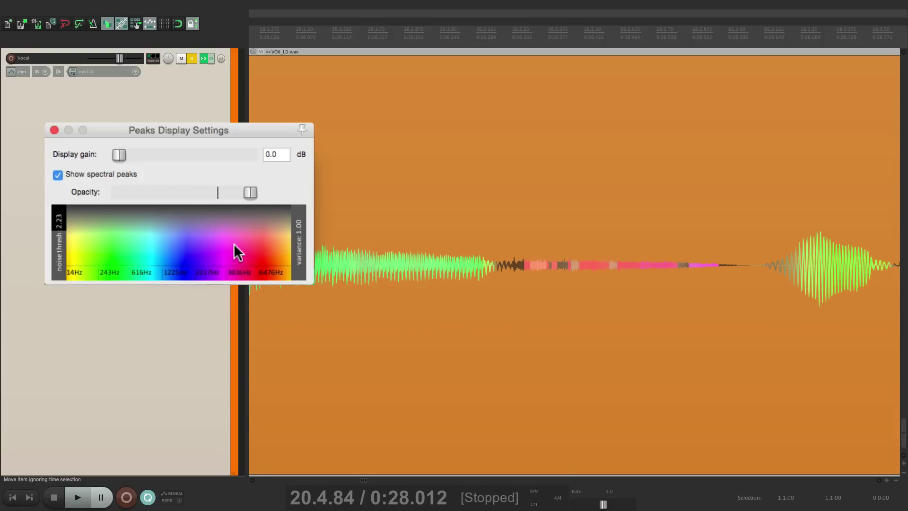
Step: Try repeating the colour spectrum every 4, 3 and 2 octaves, settling on every octave
right_click(232, 231)
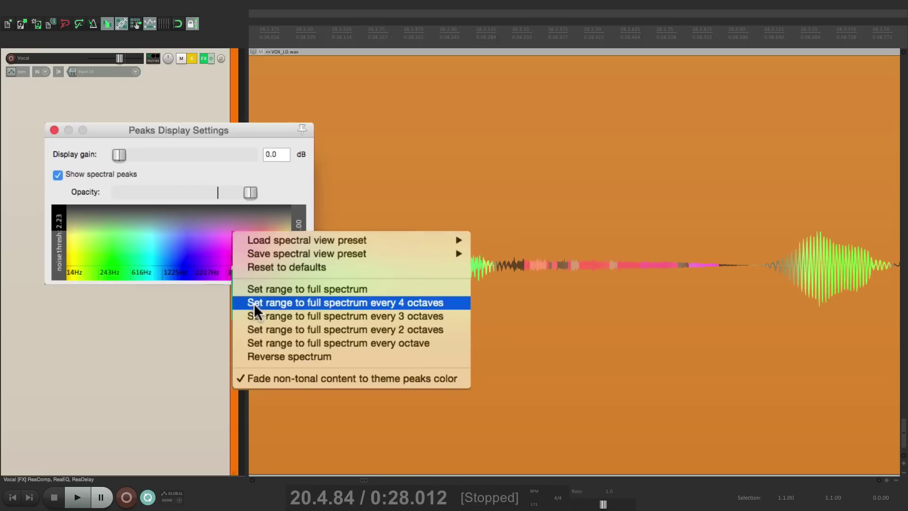
click(254, 303)
right_click(218, 227)
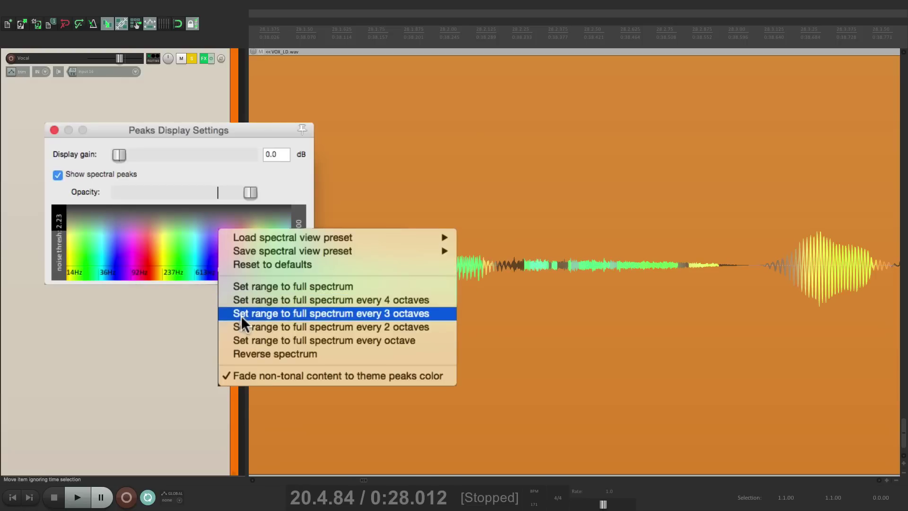
click(240, 314)
right_click(216, 244)
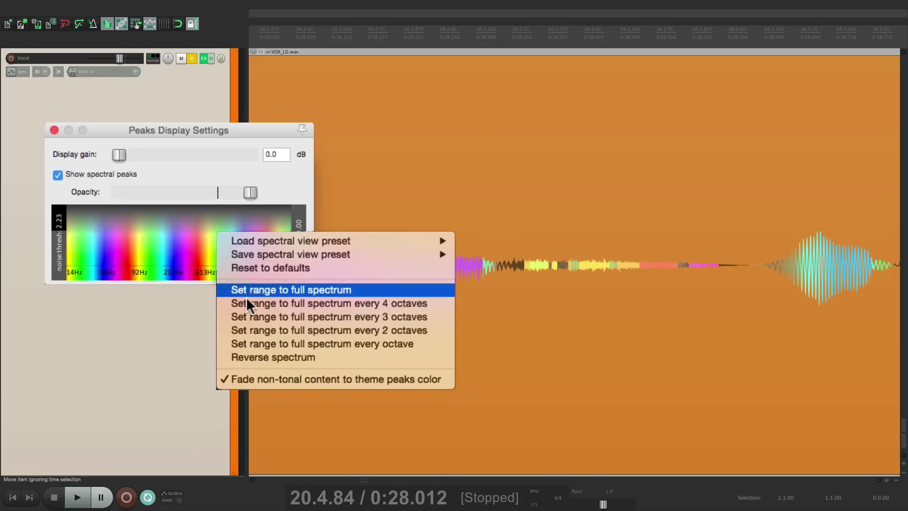
click(249, 325)
right_click(242, 246)
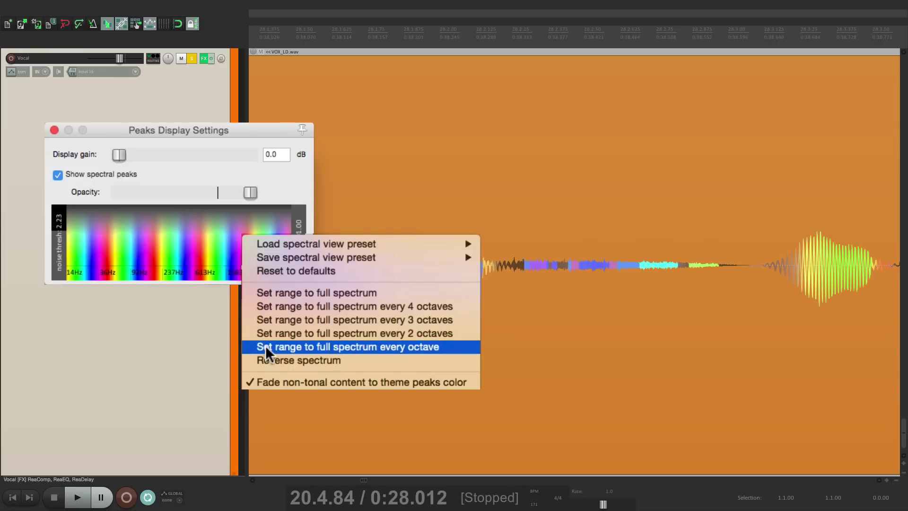
click(266, 346)
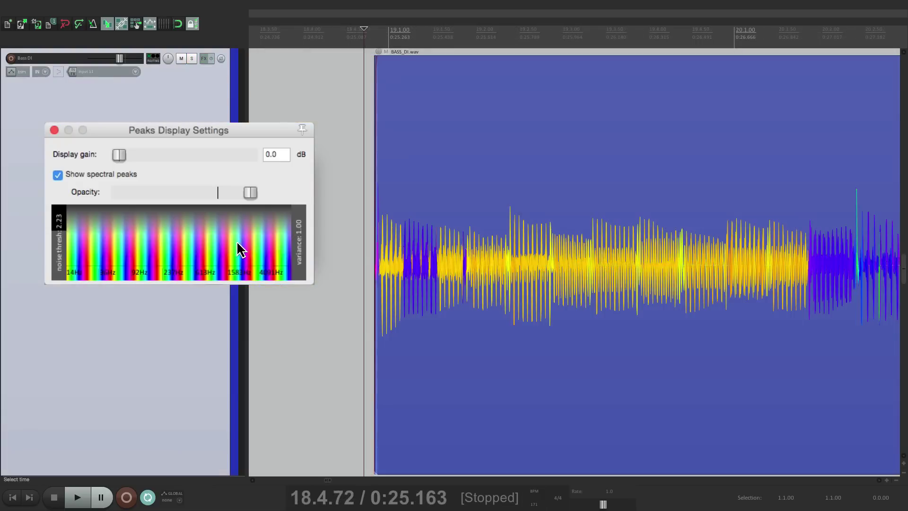
Step: Give Bass DI per-octave spectral colouring, solo it, and play the bass briefly
right_click(200, 239)
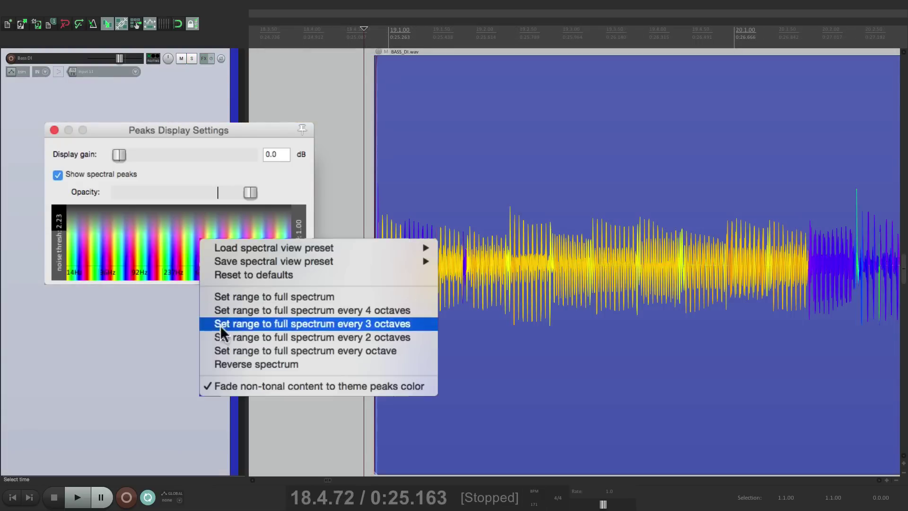
click(205, 355)
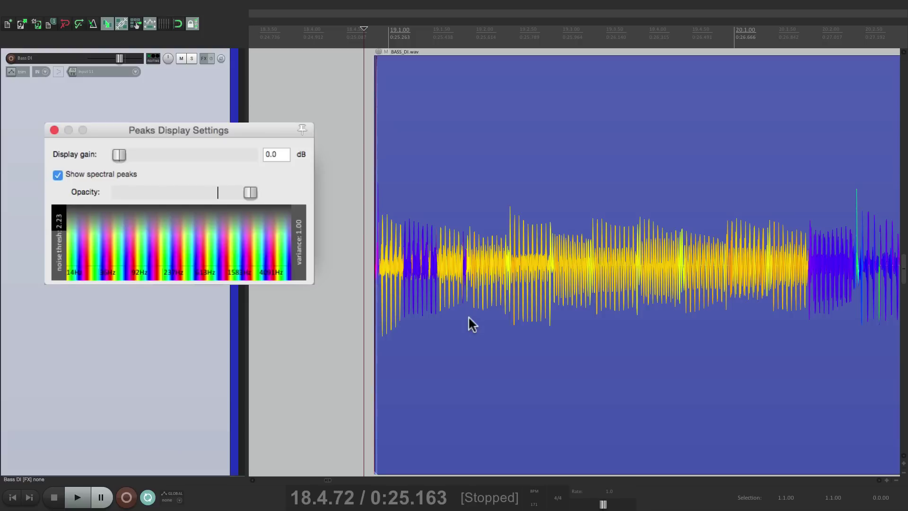
click(363, 222)
key(alt+s)
key(space)
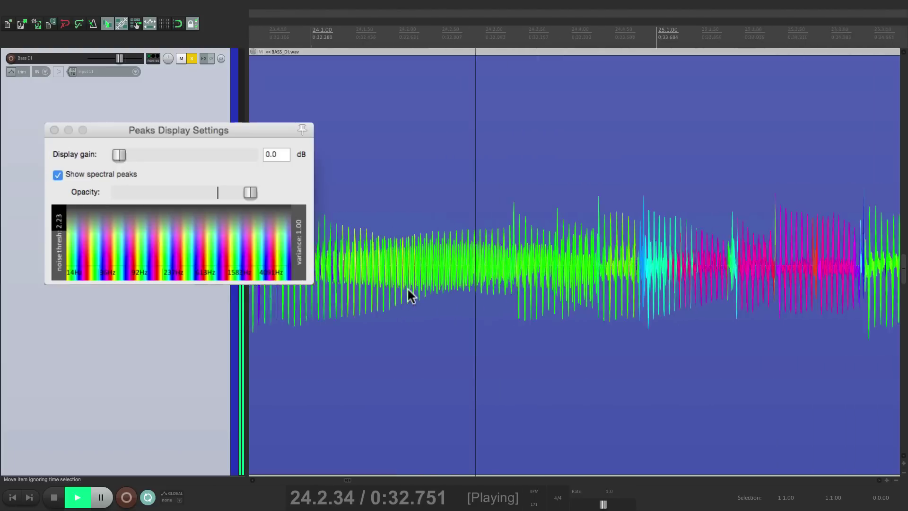
key(space)
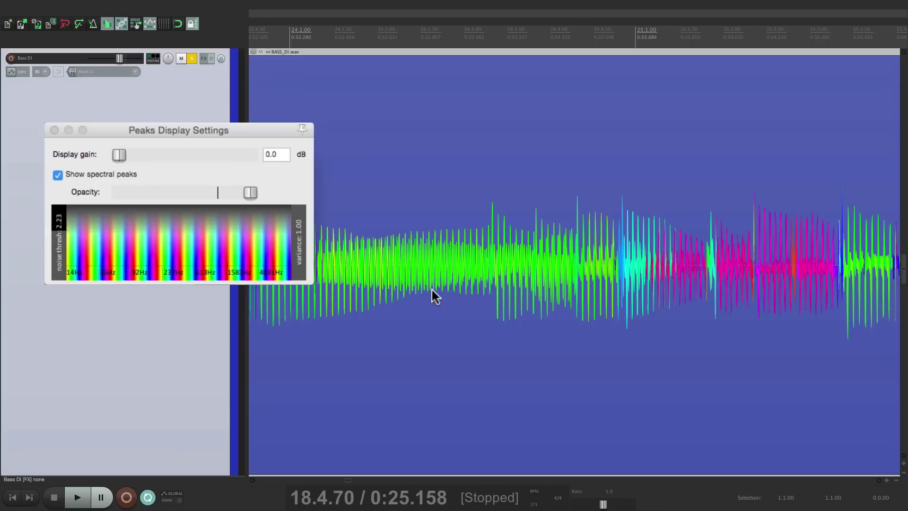
Step: Change the colour range to repeat every 2 octaves, then every 4 octaves
right_click(234, 228)
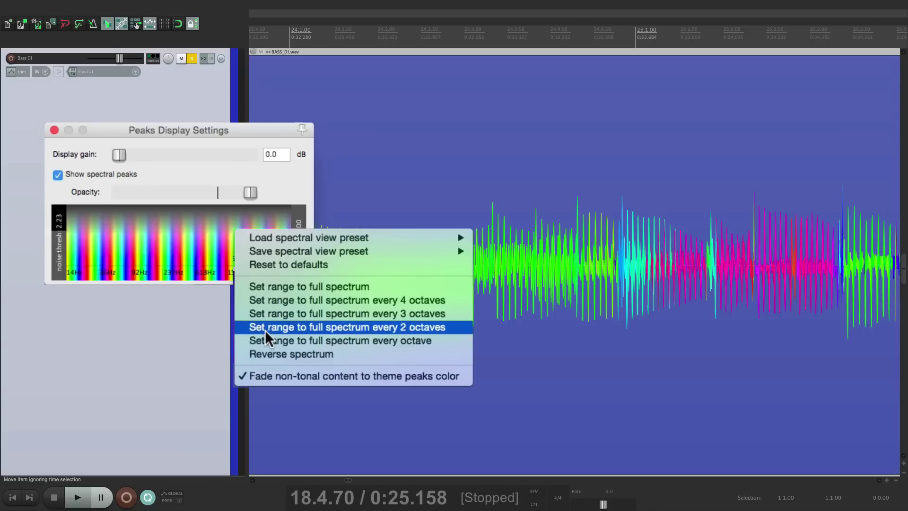
click(265, 327)
right_click(228, 233)
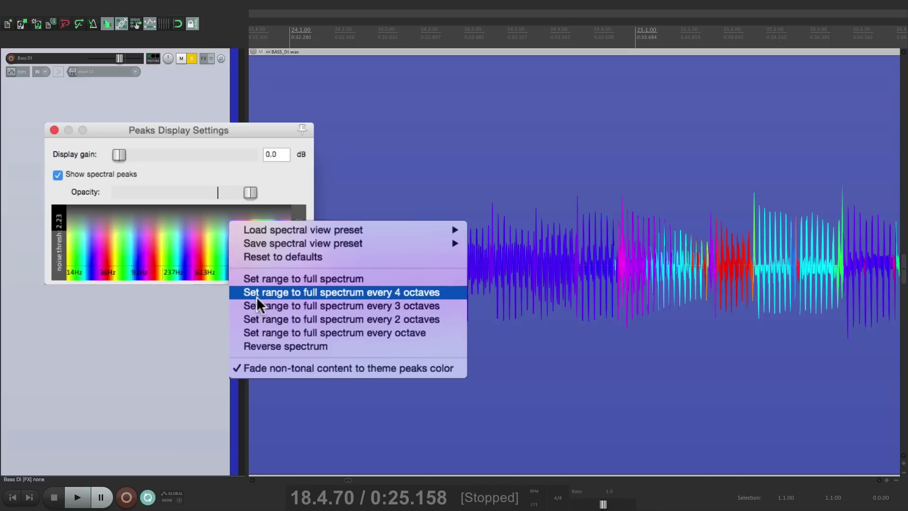
click(256, 297)
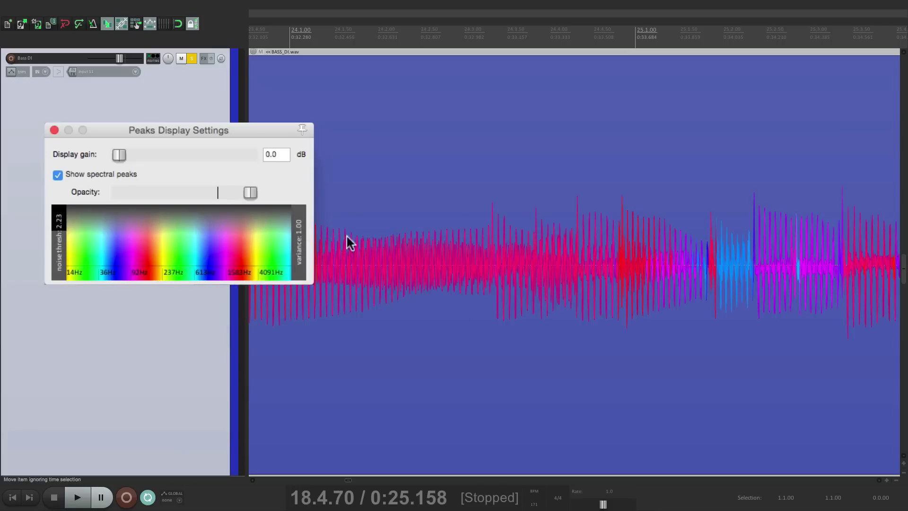
Step: Set noise threshold to 1.00 and variance to 0.38, and preview a lower opacity
scroll(300, 234, down, 2)
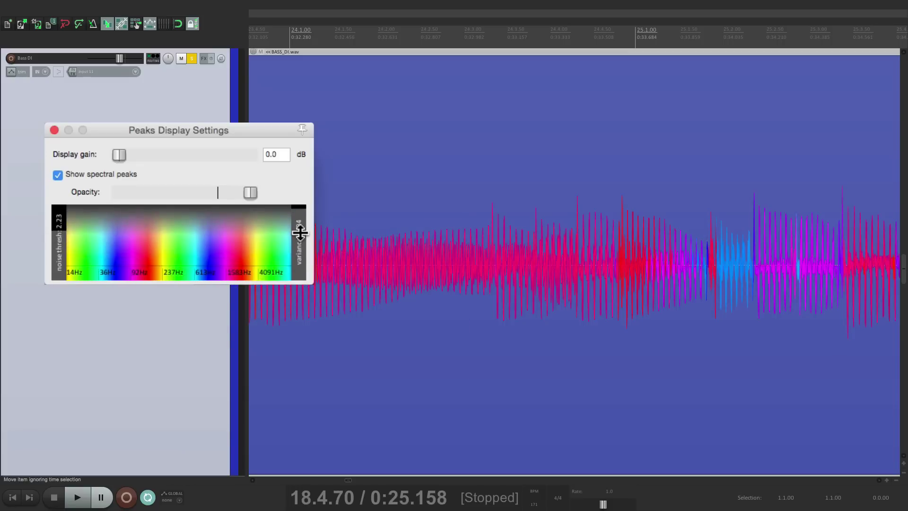
mouse_move(59, 223)
mouse_down()
mouse_move(59, 194)
mouse_move(58, 211)
mouse_up()
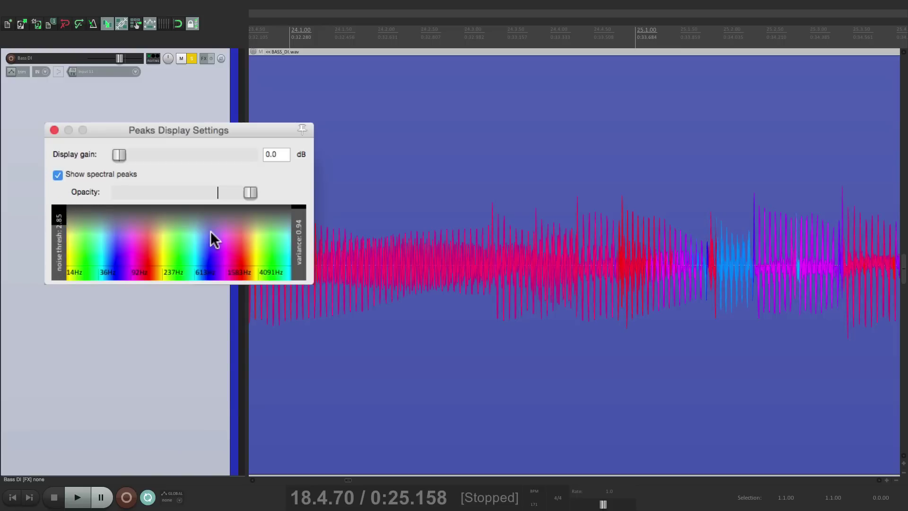
scroll(211, 231, down, 3)
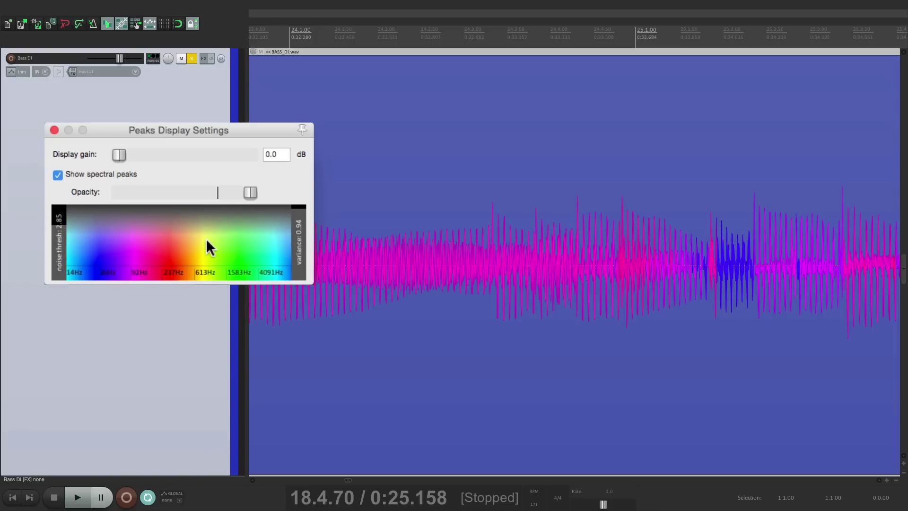
drag(300, 238, 299, 237)
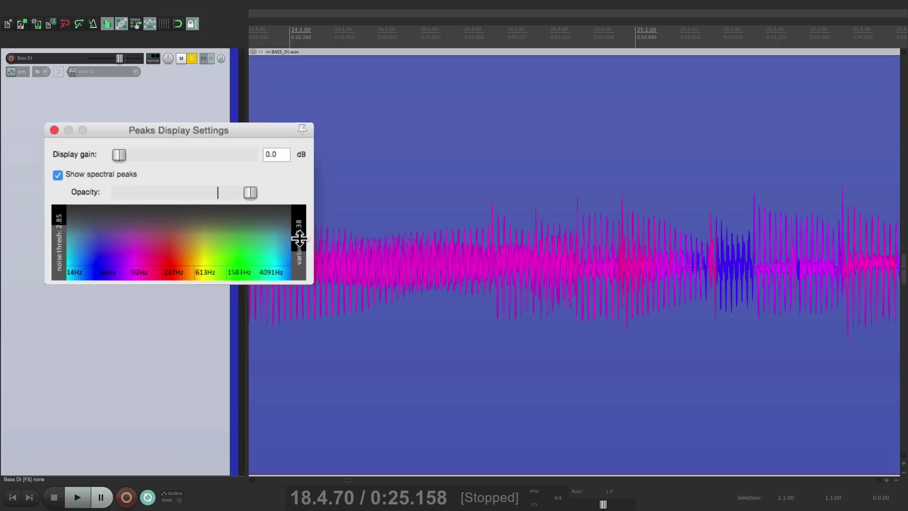
drag(57, 247, 57, 252)
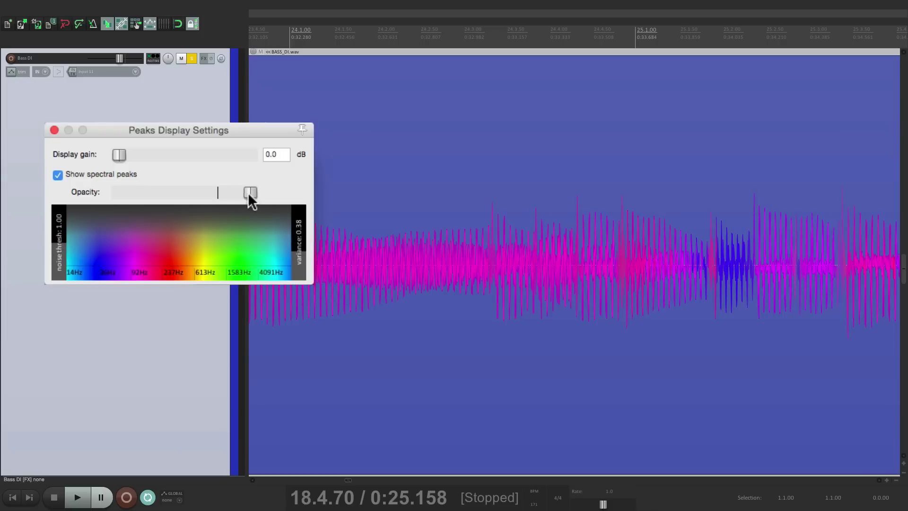
drag(248, 192, 277, 204)
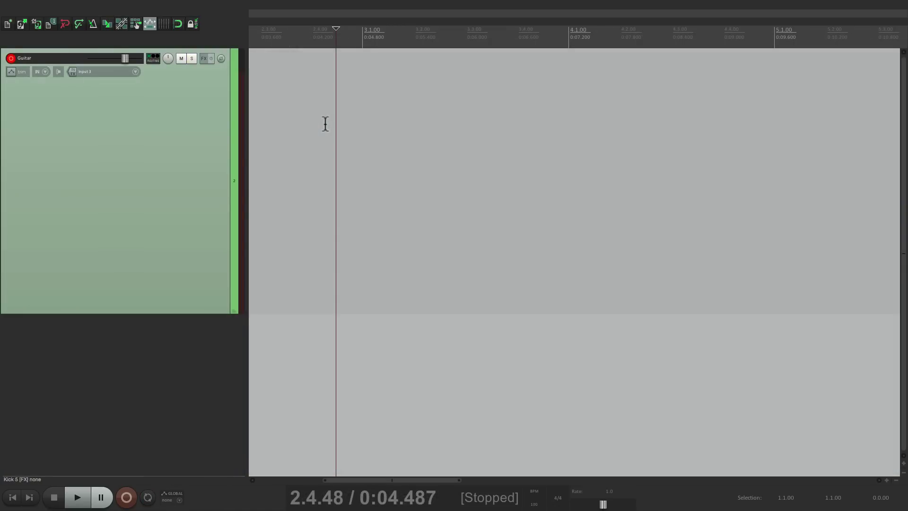
Step: Confirm Show spectral peaks is on, reopen Peaks Display Settings and move it beside the Guitar track
mouse_move(275, 0)
click(220, 4)
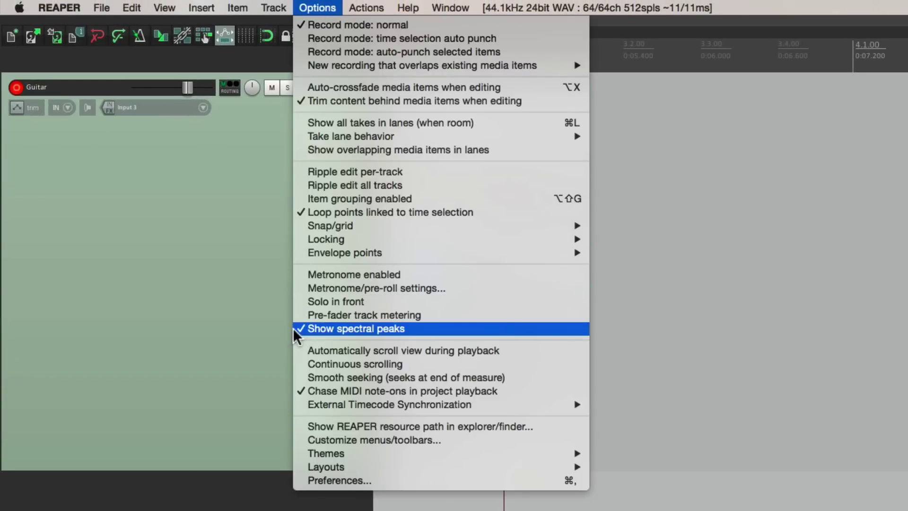
mouse_move(170, 7)
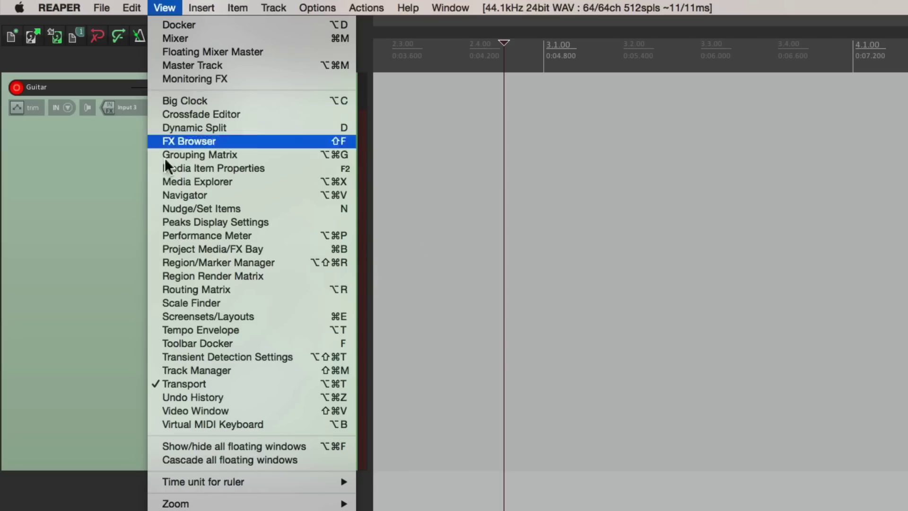
click(158, 221)
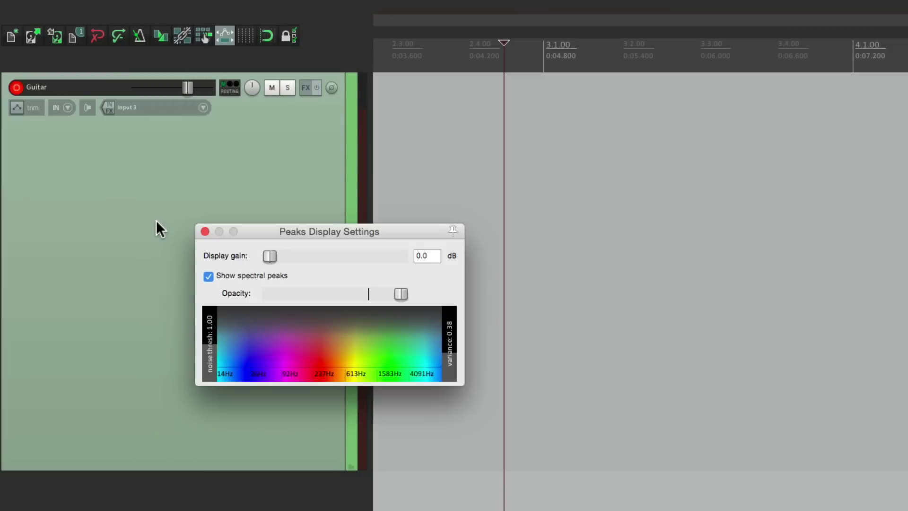
drag(268, 229, 164, 203)
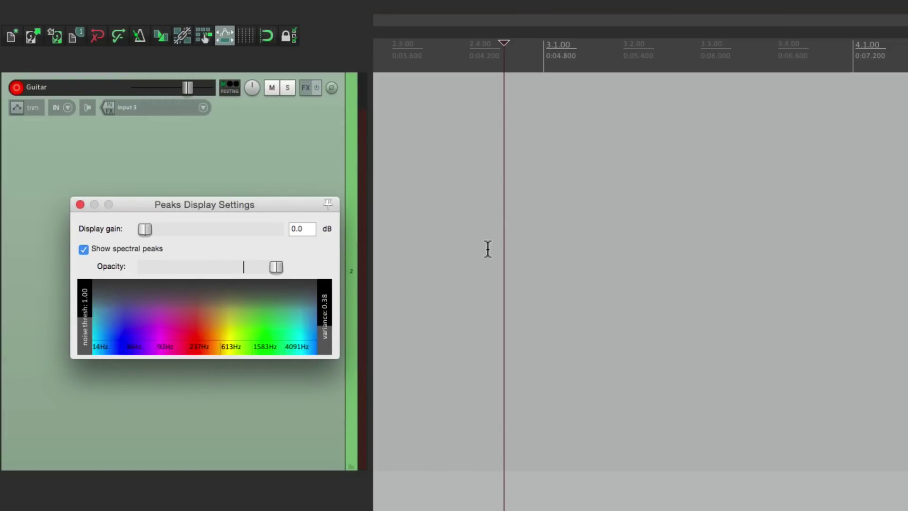
Step: Record a short take on the armed Guitar track, then stop recording
key(super+r)
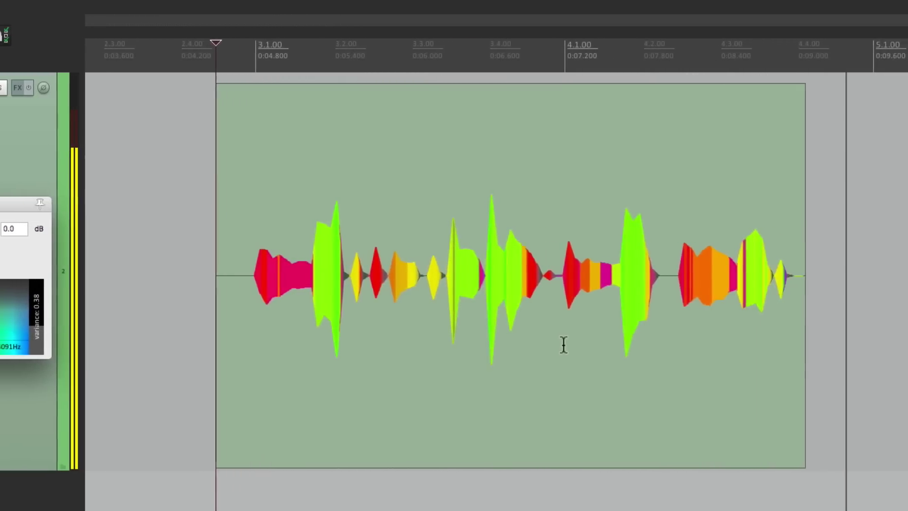
key(space)
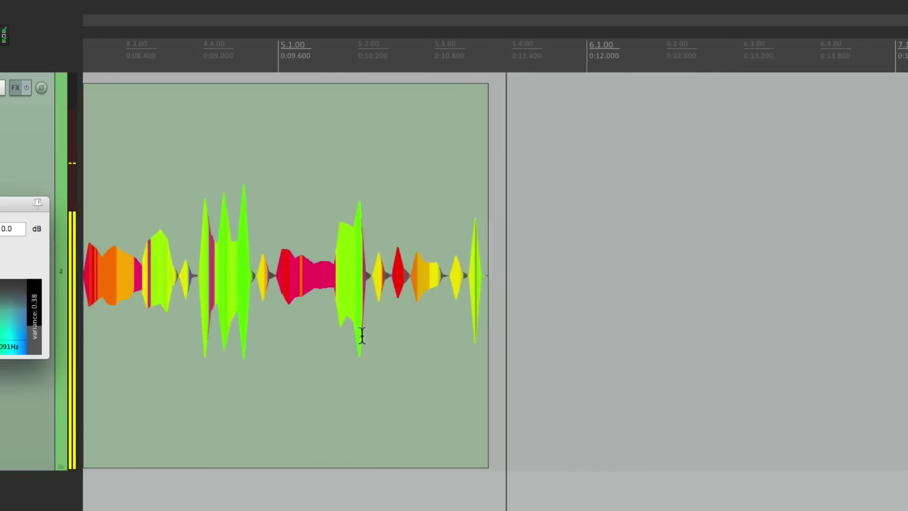
key(space)
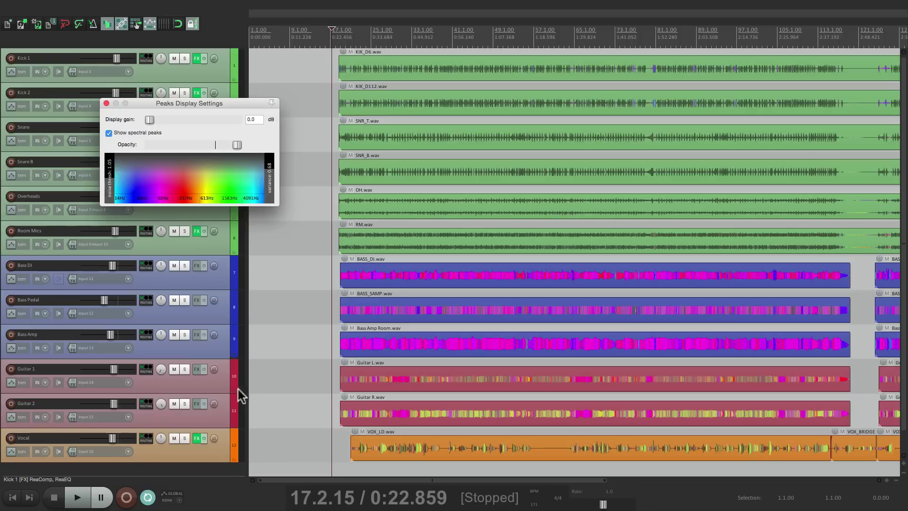
Step: Select tracks Kick 1 through Guitar 2 and apply Prevent spectral peaks to them
click(225, 420)
shift+click(221, 70)
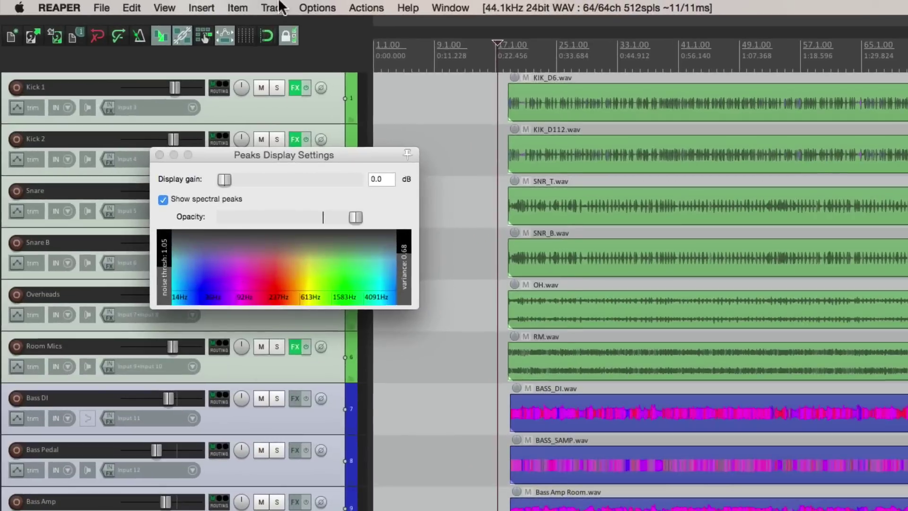
click(280, 7)
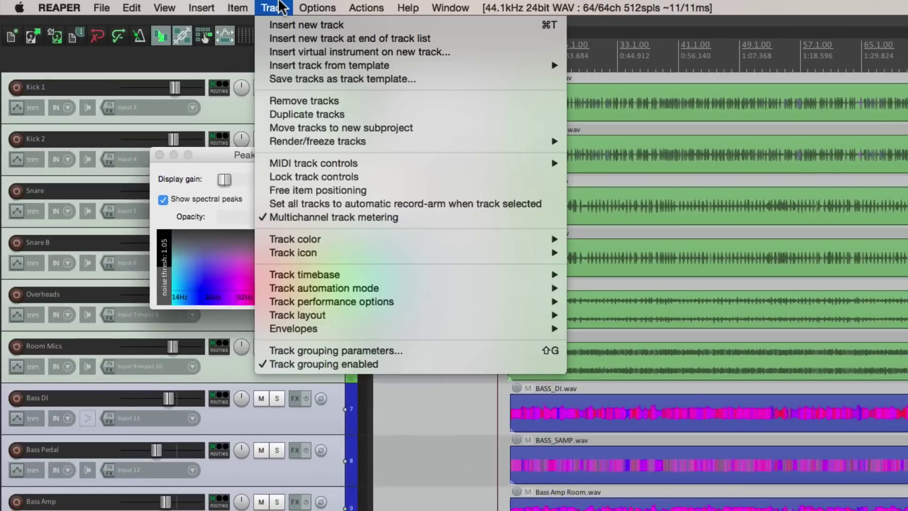
mouse_move(278, 304)
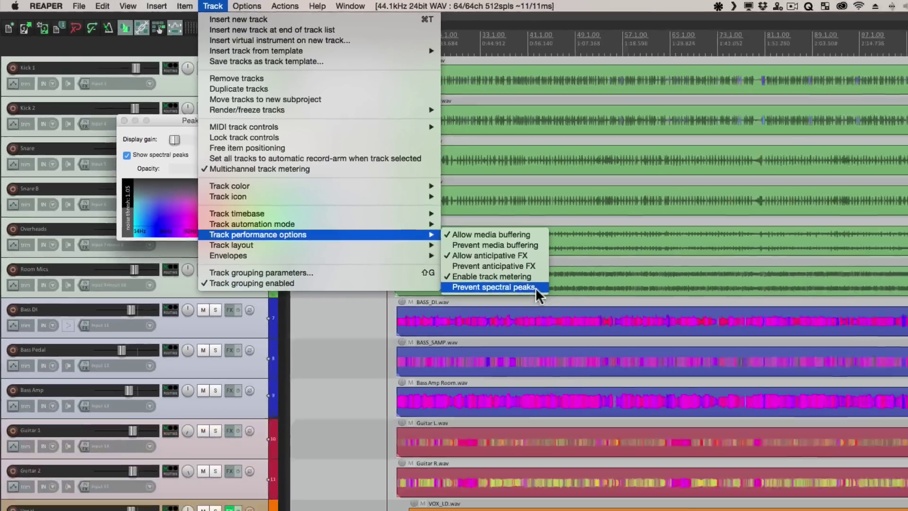
click(688, 369)
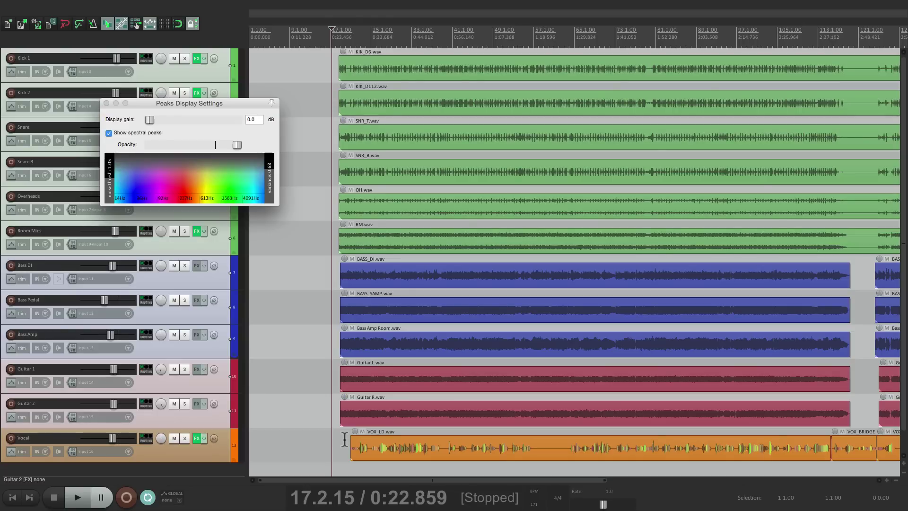
Step: Select only Bass DI and uncheck Prevent spectral peaks in its Track performance options
click(213, 282)
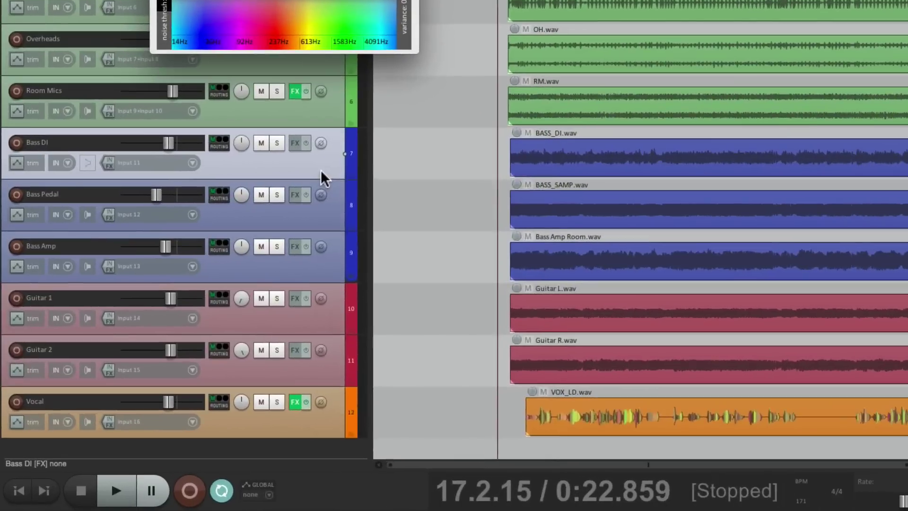
right_click(323, 177)
mouse_move(352, 434)
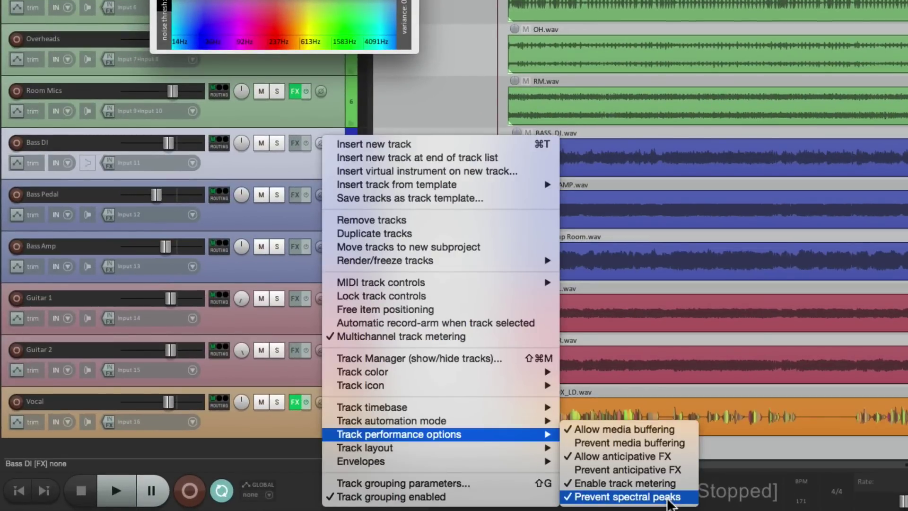
click(669, 498)
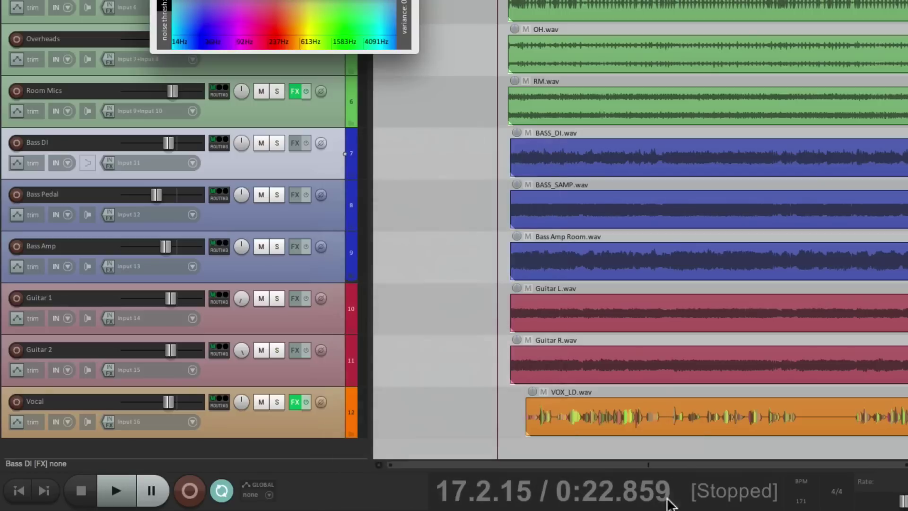